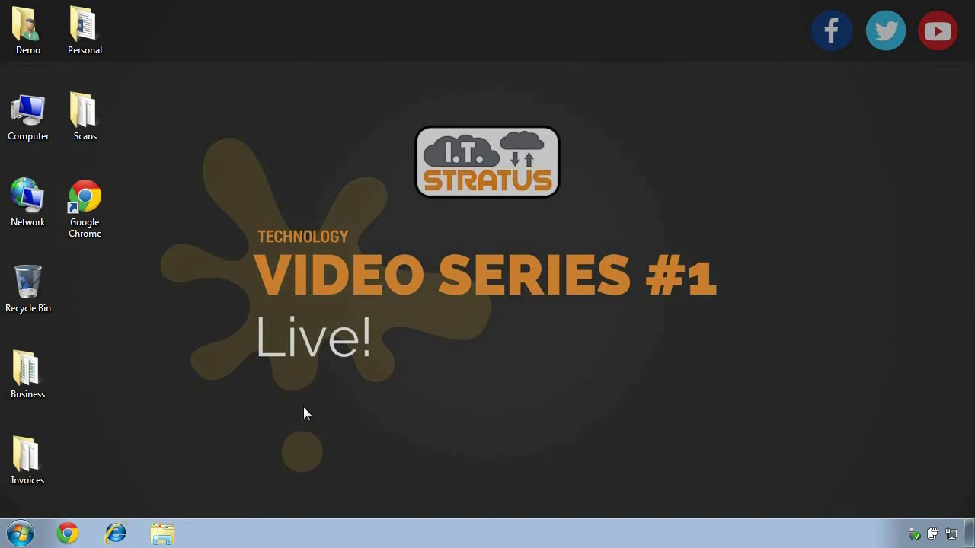
Step: Launch Word 2013 from the Microsoft Office 2013 group under All Programs
{"action": "left_click", "coordinate": [20, 533]}
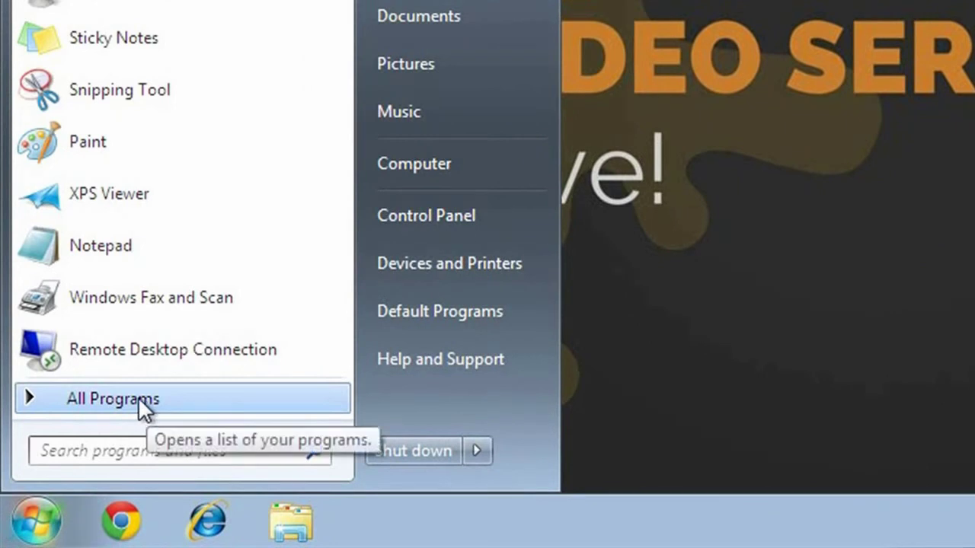
{"action": "left_click", "coordinate": [139, 401]}
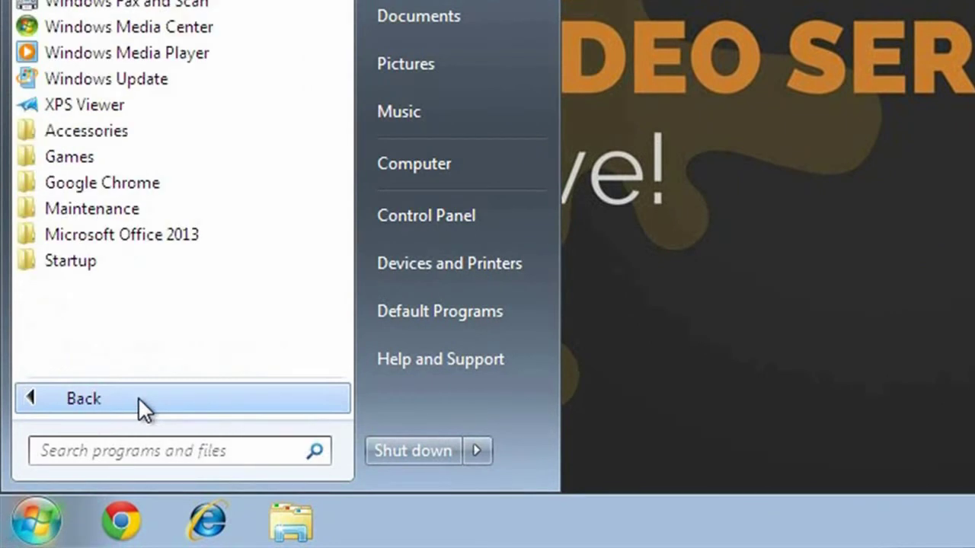
{"action": "left_click", "coordinate": [119, 233]}
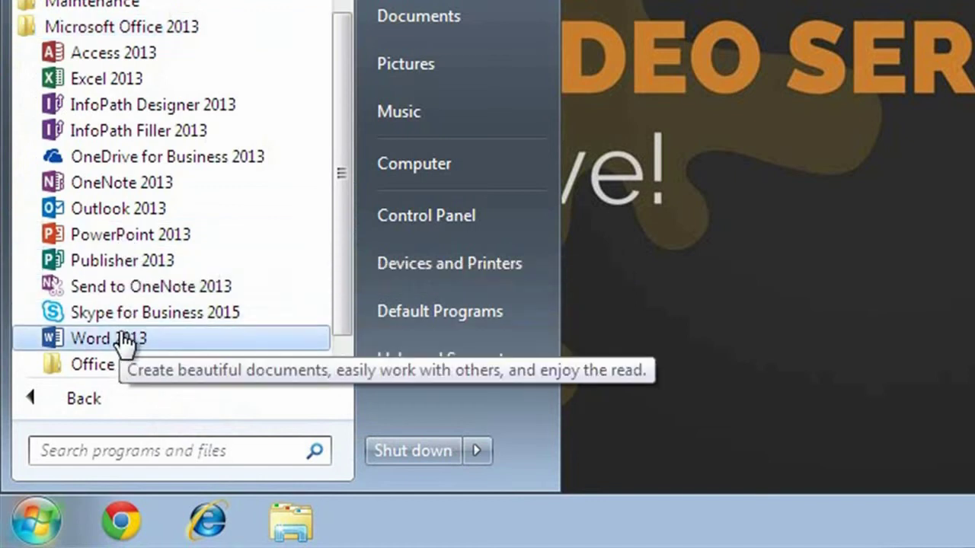
{"action": "left_click", "coordinate": [121, 339]}
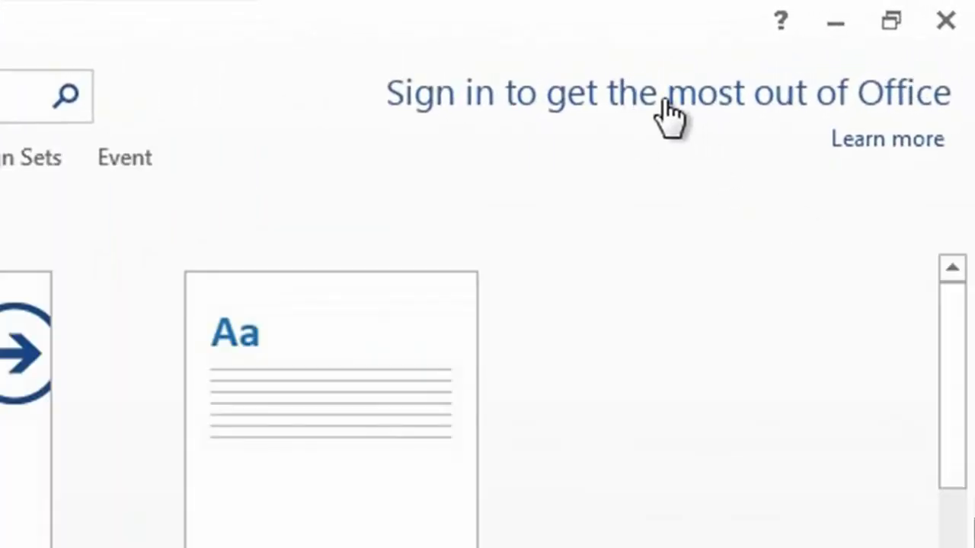
Step: Sign in to Office by entering the work account's e-mail address and password
{"action": "left_click", "coordinate": [648, 111]}
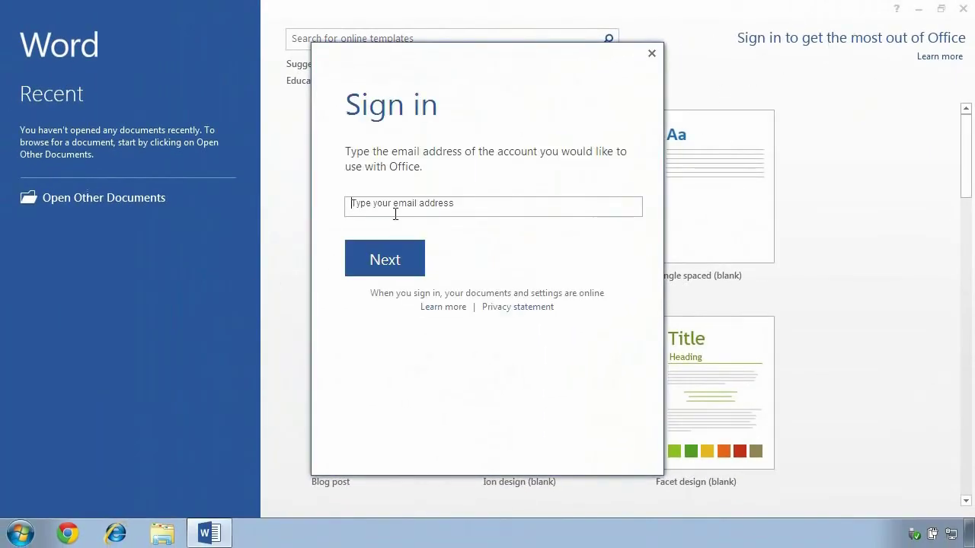
{"action": "left_click", "coordinate": [391, 206]}
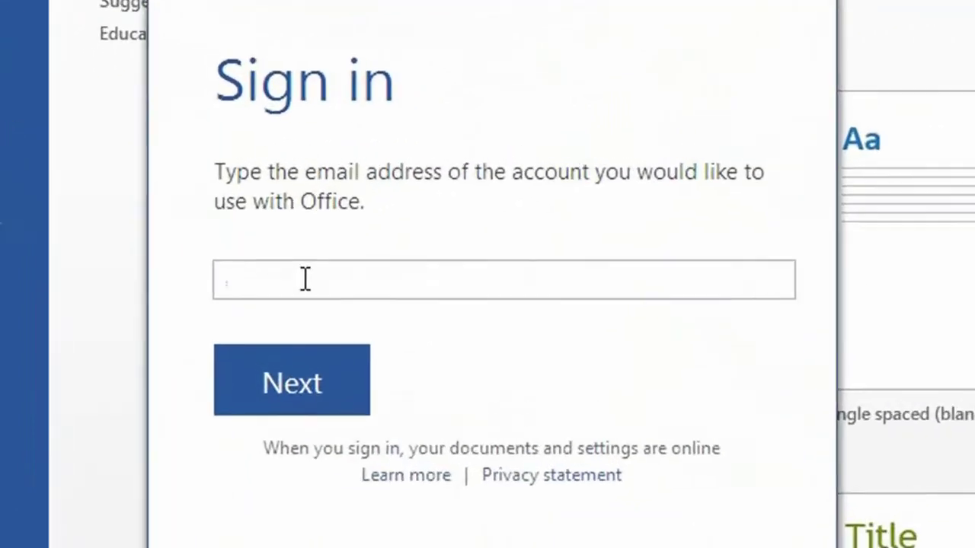
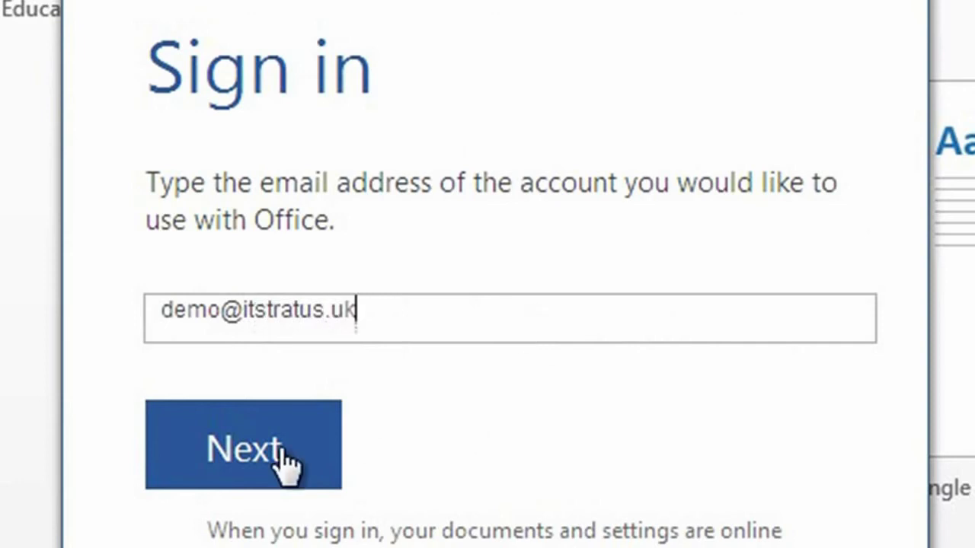
{"action": "left_click", "coordinate": [270, 461]}
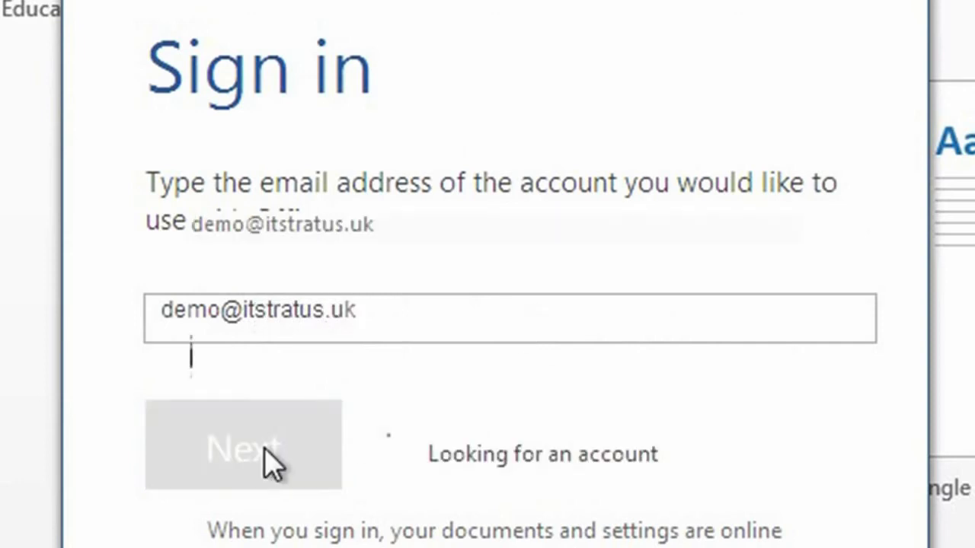
{"action": "type", "text": "********"}
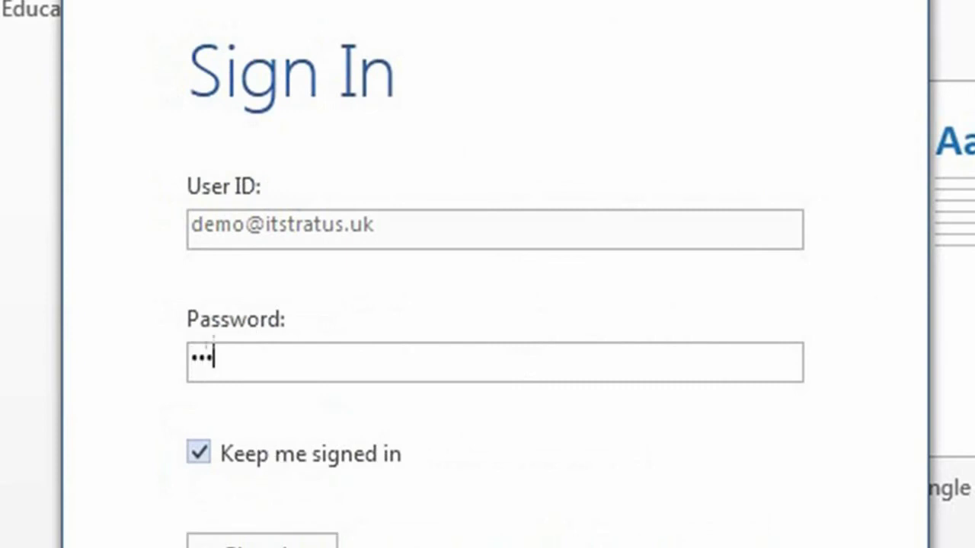
{"action": "type", "text": "***"}
{"action": "left_click", "coordinate": [251, 542]}
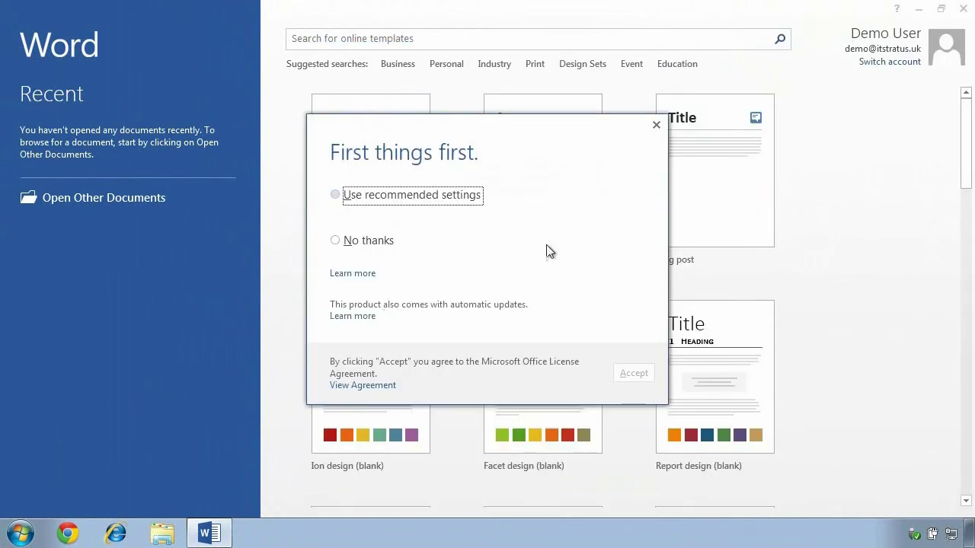
Step: Accept the recommended settings, keep Office Open XML default formats, and close Word
{"action": "left_click", "coordinate": [401, 199]}
{"action": "left_click", "coordinate": [633, 374]}
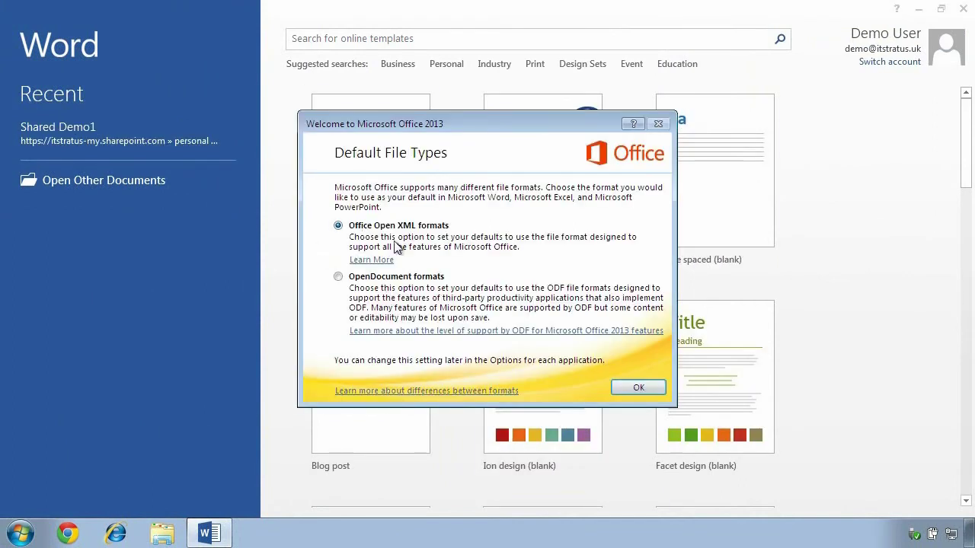
{"action": "left_click", "coordinate": [638, 387]}
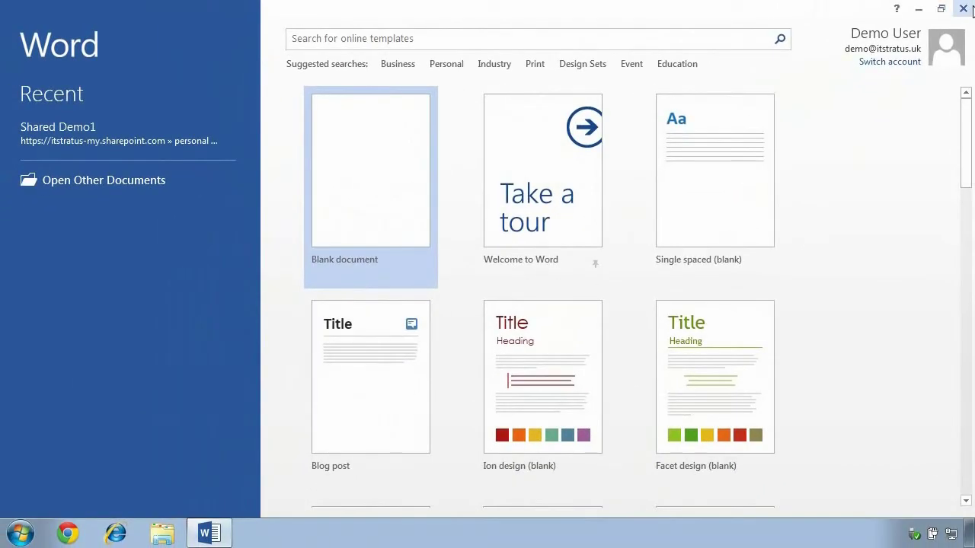
{"action": "left_click", "coordinate": [965, 9]}
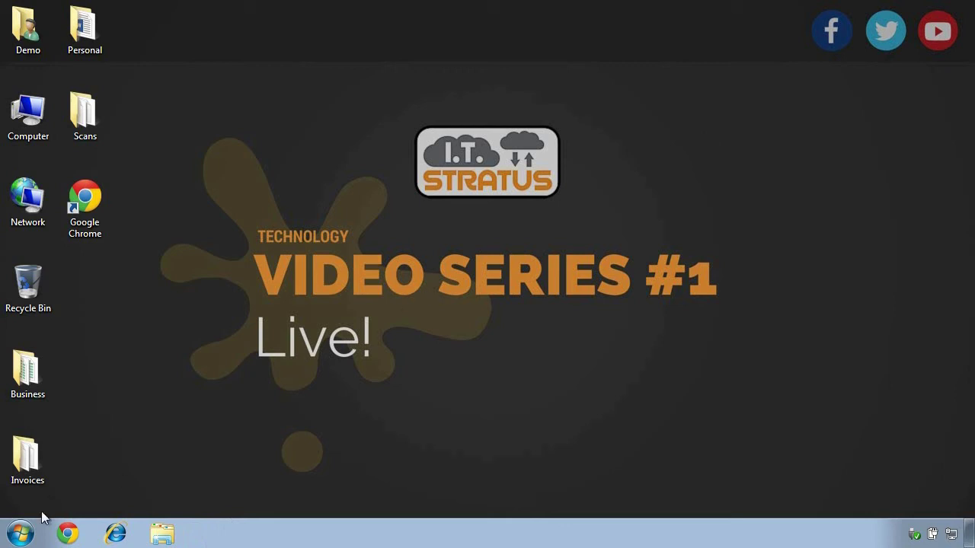
Step: Search the Start menu for 'onedrive' and launch OneDrive for Business 2013
{"action": "left_click", "coordinate": [21, 533]}
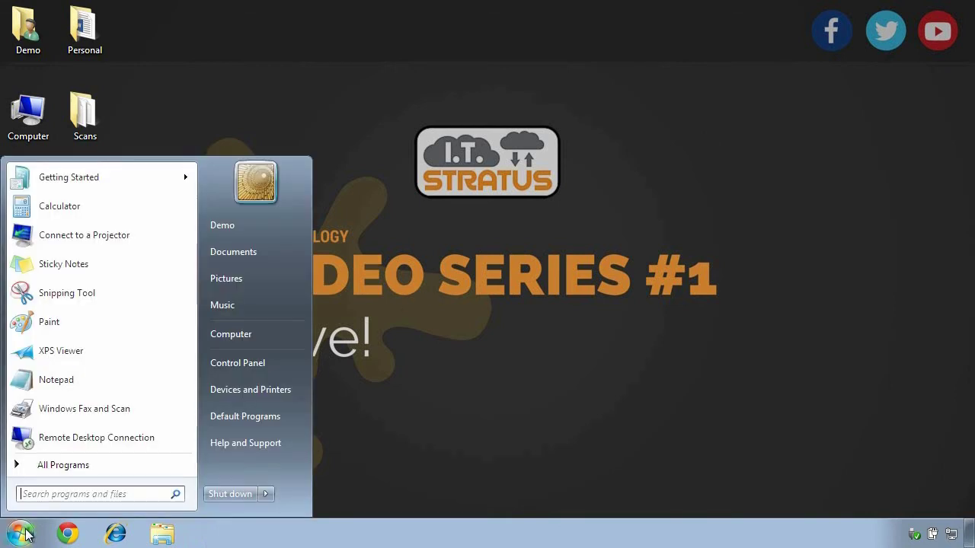
{"action": "left_click", "coordinate": [66, 467]}
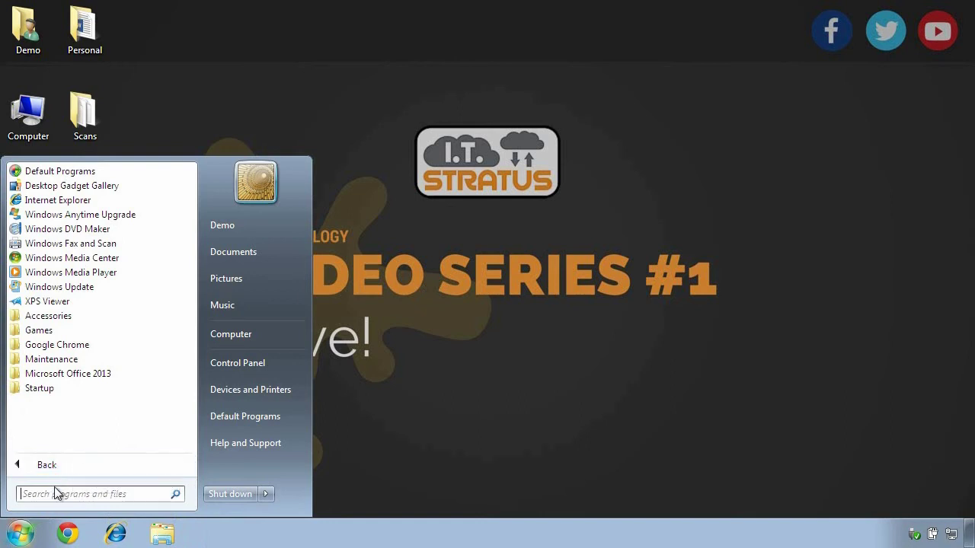
{"action": "type", "text": "onedrive"}
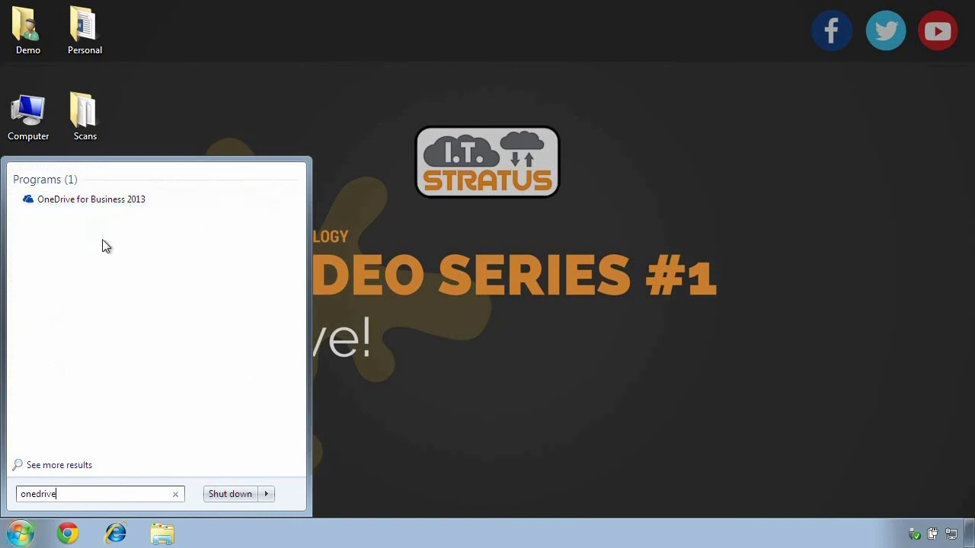
{"action": "left_click", "coordinate": [105, 203]}
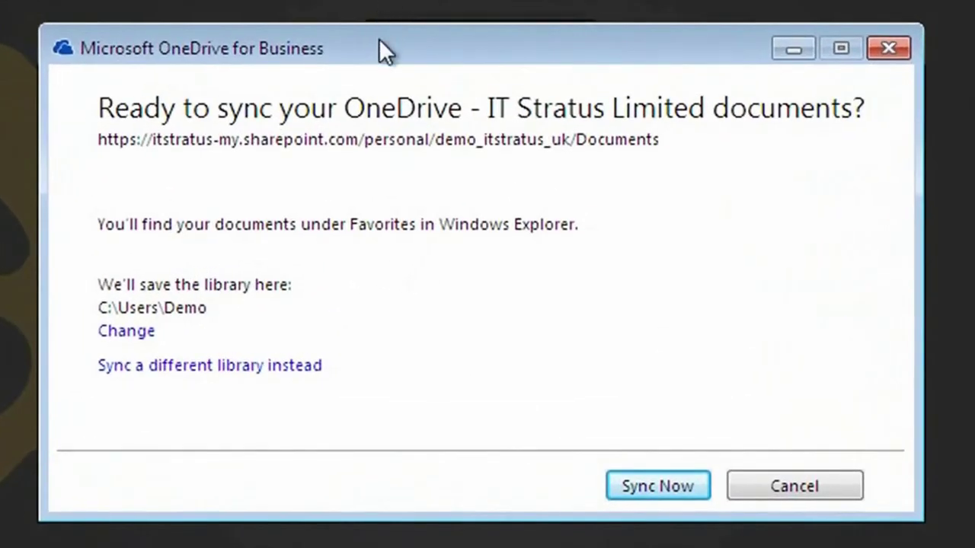
Step: Sync the OneDrive - IT Stratus Limited library to C:\Users\Demo with Sync Now
{"action": "left_click_drag", "start_coordinate": [378, 38], "coordinate": [391, 38]}
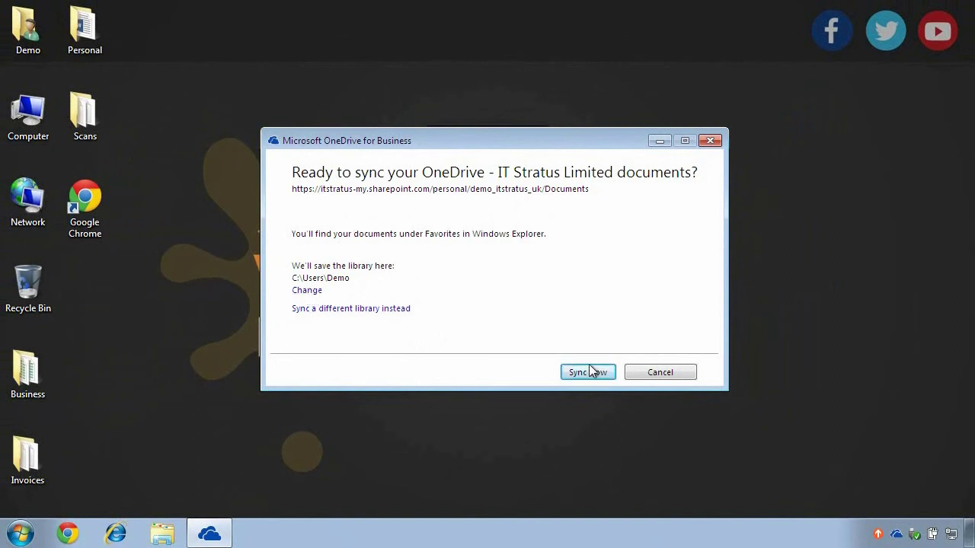
{"action": "left_click", "coordinate": [588, 373]}
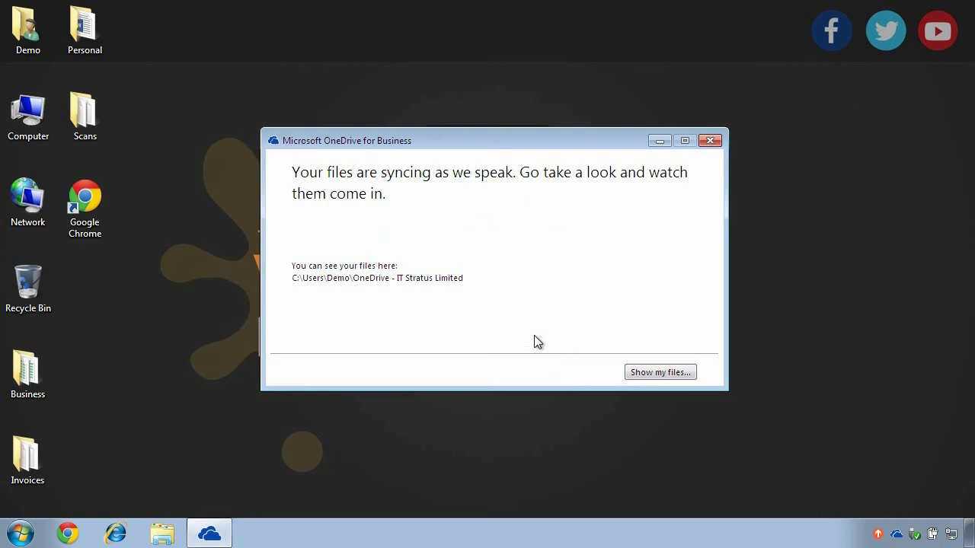
Step: Show the synced files in Explorer and dismiss the OneDrive tray notification
{"action": "left_click", "coordinate": [650, 375]}
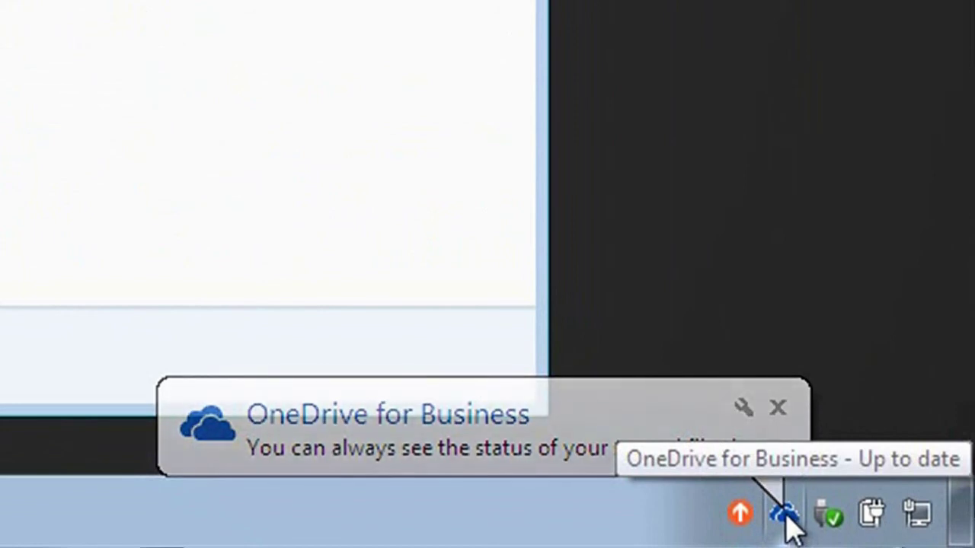
{"action": "left_click", "coordinate": [782, 425]}
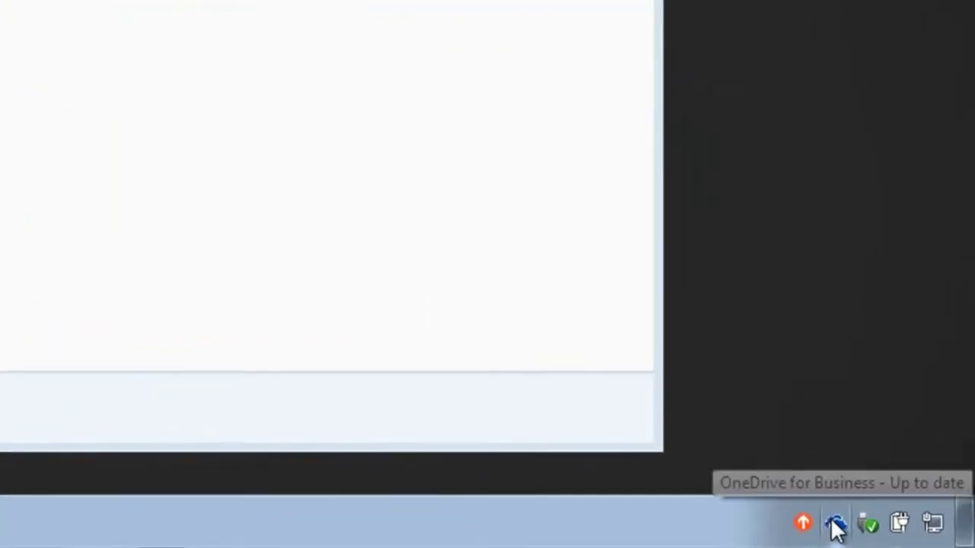
{"action": "right_click", "coordinate": [836, 525]}
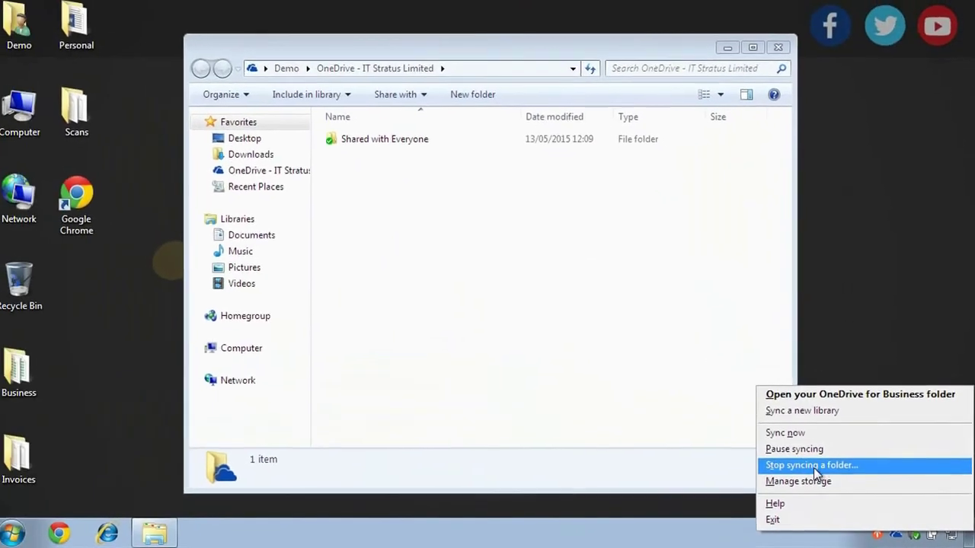
{"action": "left_click", "coordinate": [813, 466]}
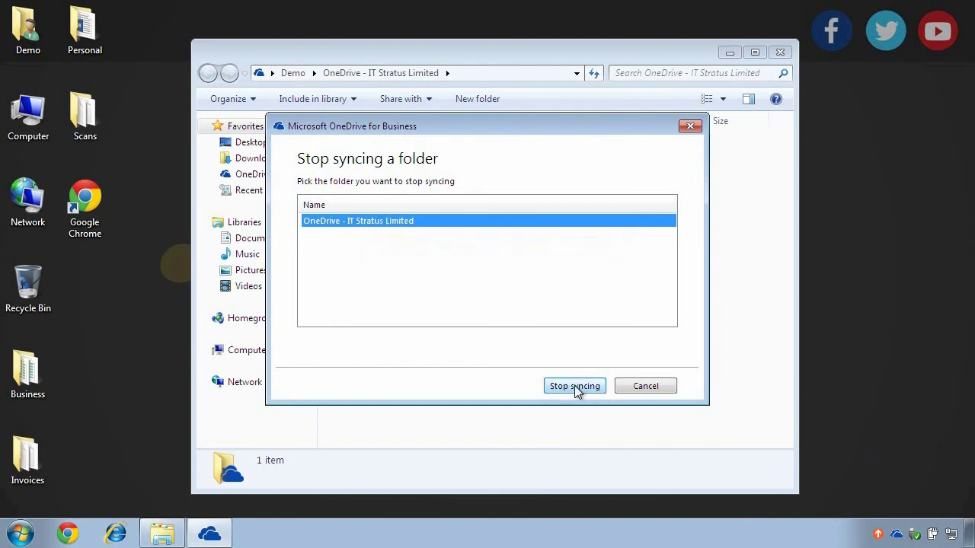
{"action": "left_click", "coordinate": [653, 385]}
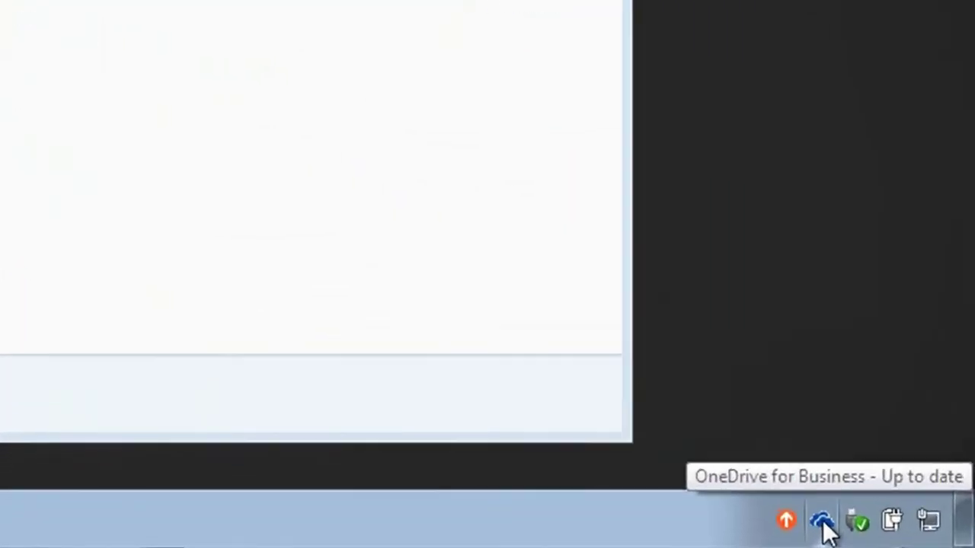
{"action": "right_click", "coordinate": [897, 534]}
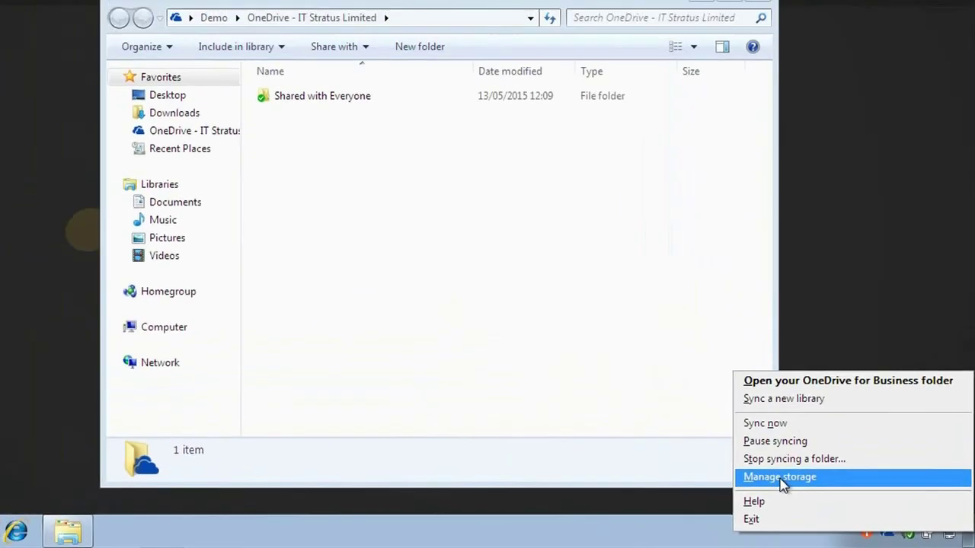
{"action": "left_click", "coordinate": [550, 402]}
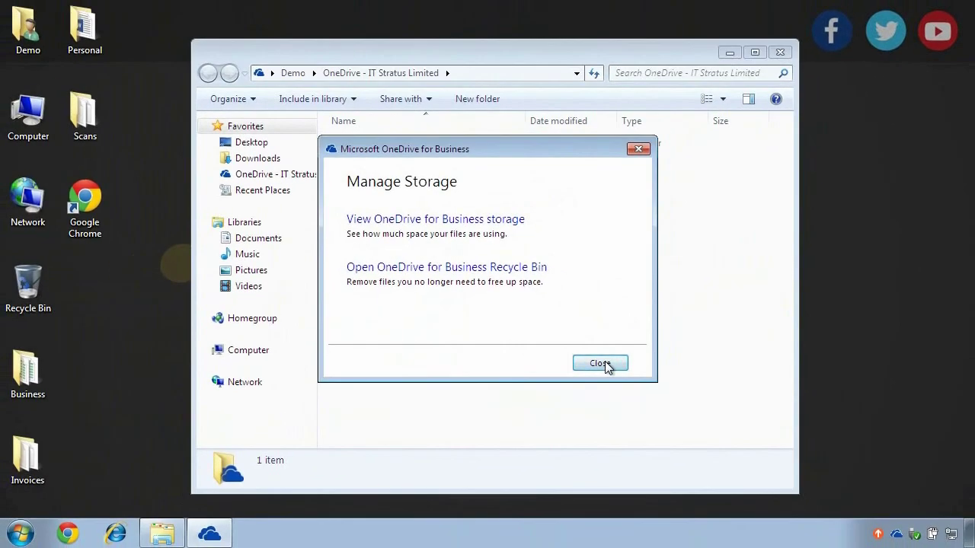
{"action": "left_click", "coordinate": [603, 363]}
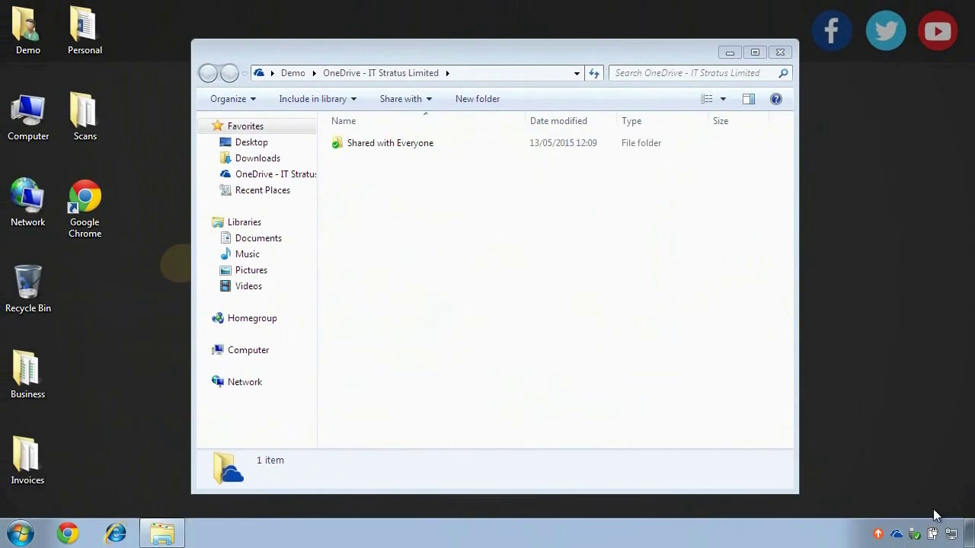